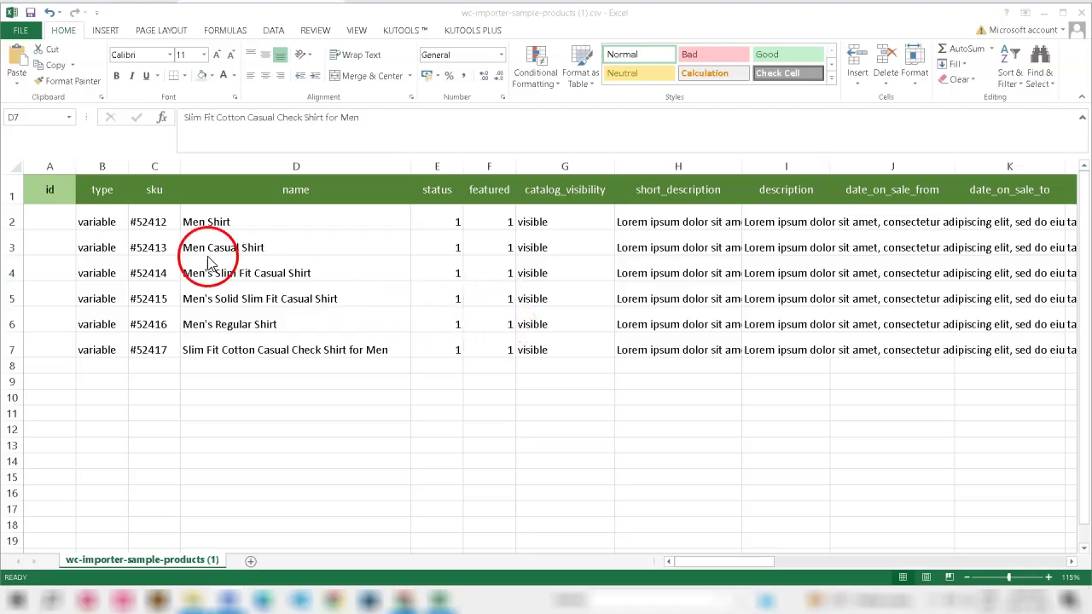
- Review the CSV's type, product name and SKU columns for the six variable shirts
{"action": "left_click", "coordinate": [107, 191]}
{"action": "left_click_drag", "start_coordinate": [205, 191], "coordinate": [1007, 220]}
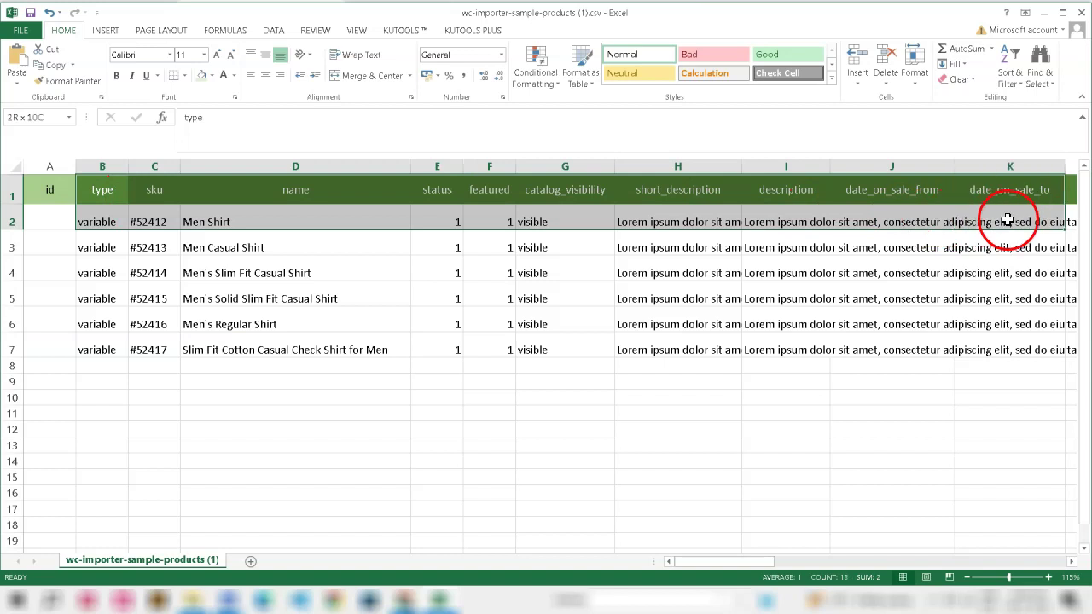
{"action": "left_click", "coordinate": [565, 316]}
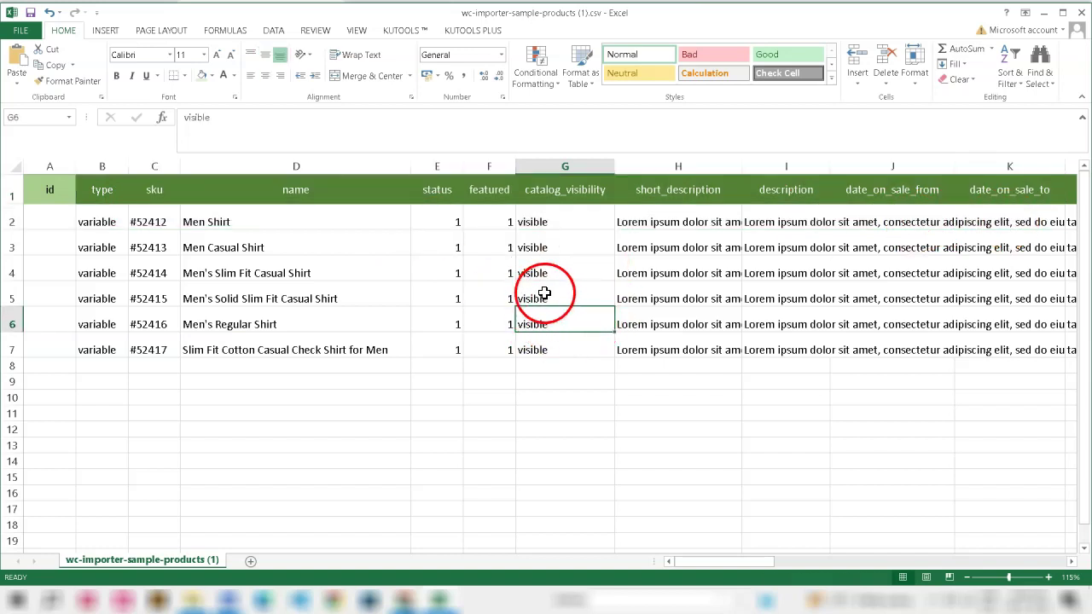
{"action": "left_click_drag", "start_coordinate": [336, 220], "coordinate": [346, 349]}
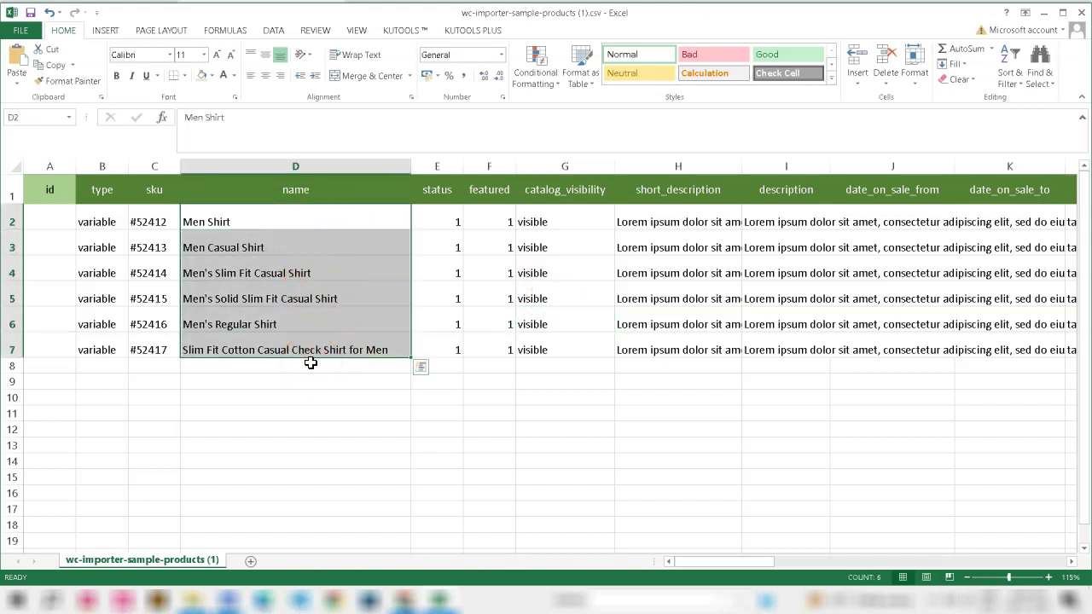
{"action": "left_click_drag", "start_coordinate": [213, 220], "coordinate": [217, 340]}
{"action": "left_click_drag", "start_coordinate": [154, 224], "coordinate": [155, 350]}
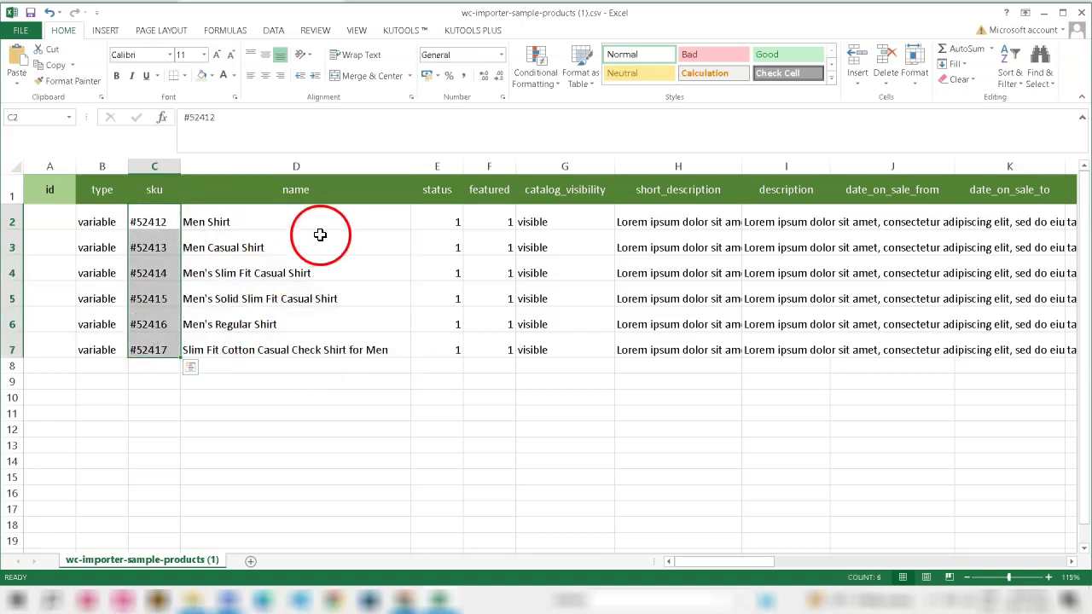
{"action": "left_click_drag", "start_coordinate": [320, 241], "coordinate": [323, 350]}
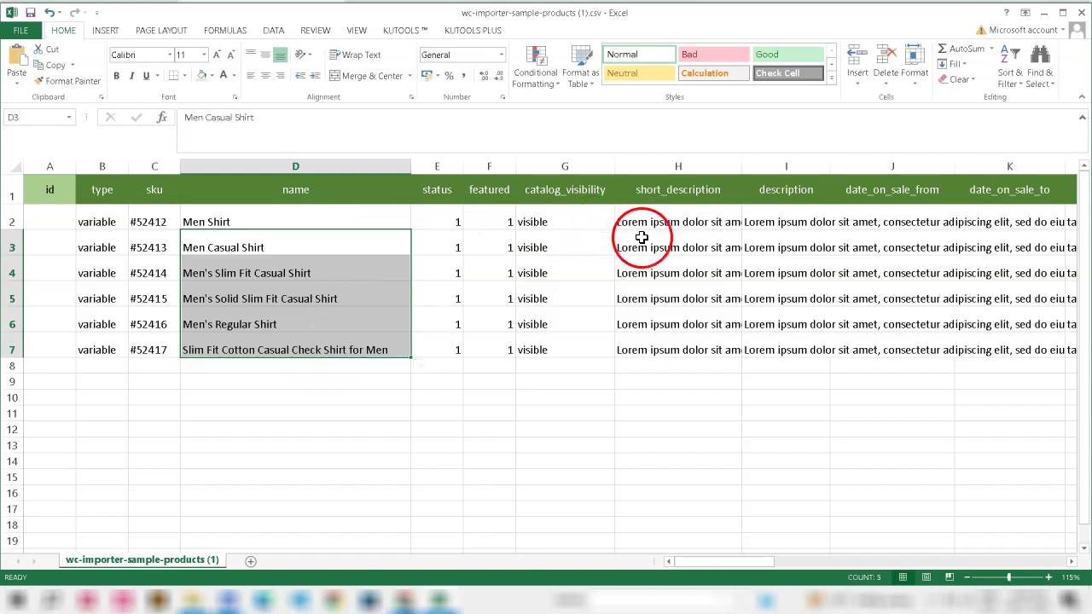
{"action": "left_click_drag", "start_coordinate": [721, 561], "coordinate": [532, 483]}
{"action": "left_click", "coordinate": [460, 385]}
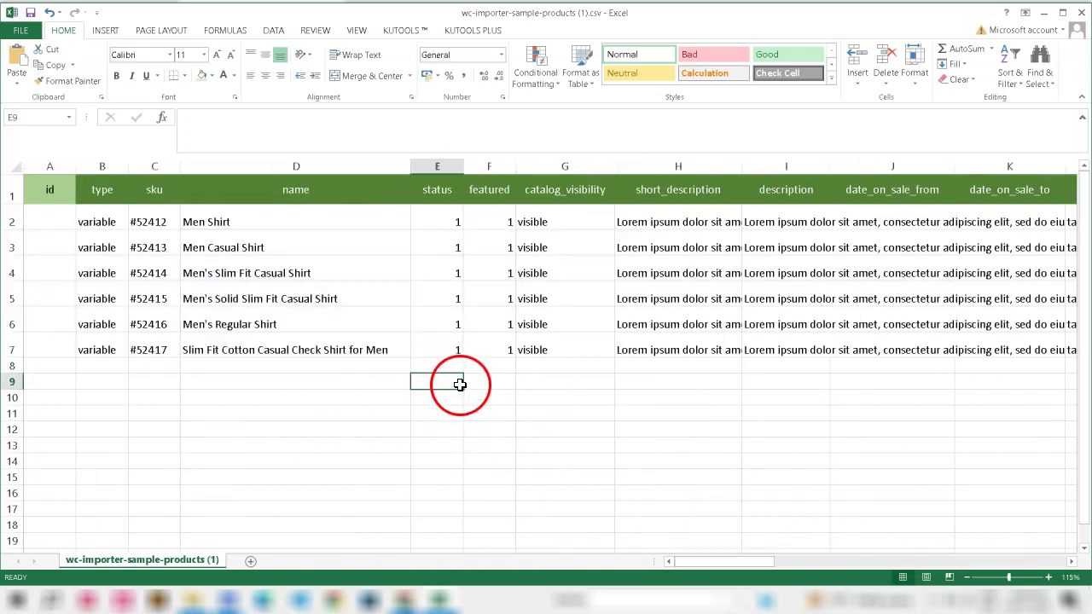
{"action": "left_click", "coordinate": [99, 190]}
{"action": "left_click_drag", "start_coordinate": [108, 214], "coordinate": [103, 350]}
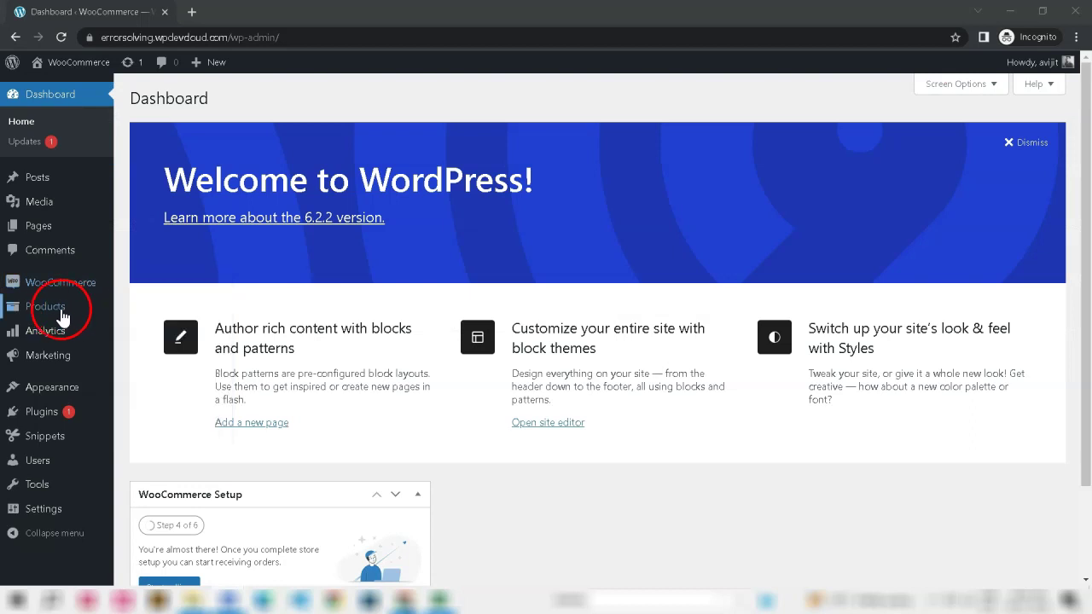
- Go to the All Products list showing two existing products and head to the importer
{"action": "mouse_move", "coordinate": [51, 318]}
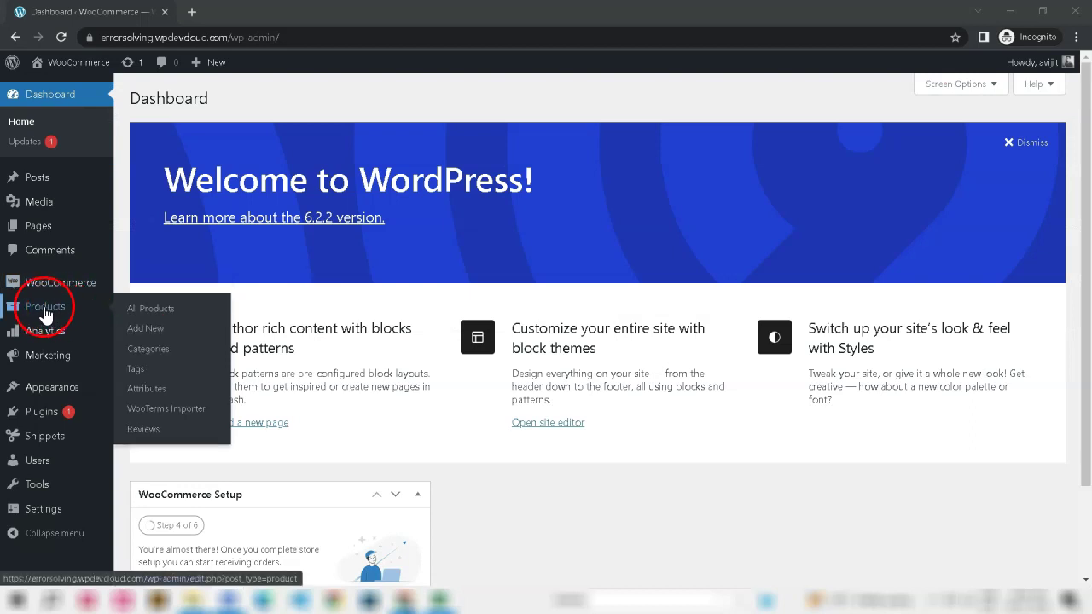
{"action": "left_click", "coordinate": [139, 310]}
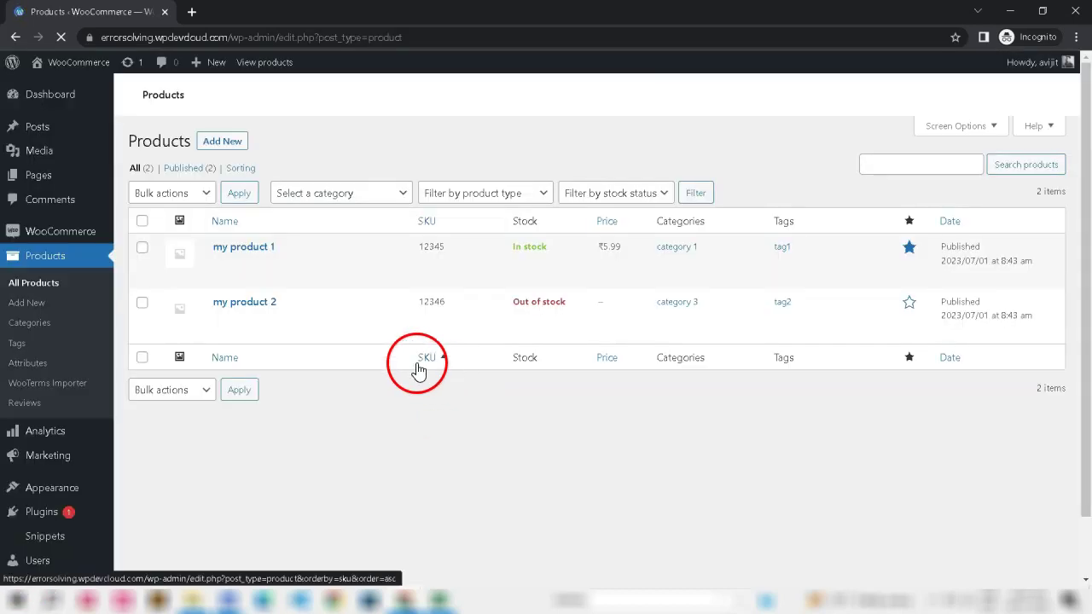
{"action": "left_click", "coordinate": [316, 147]}
{"action": "left_click", "coordinate": [278, 143]}
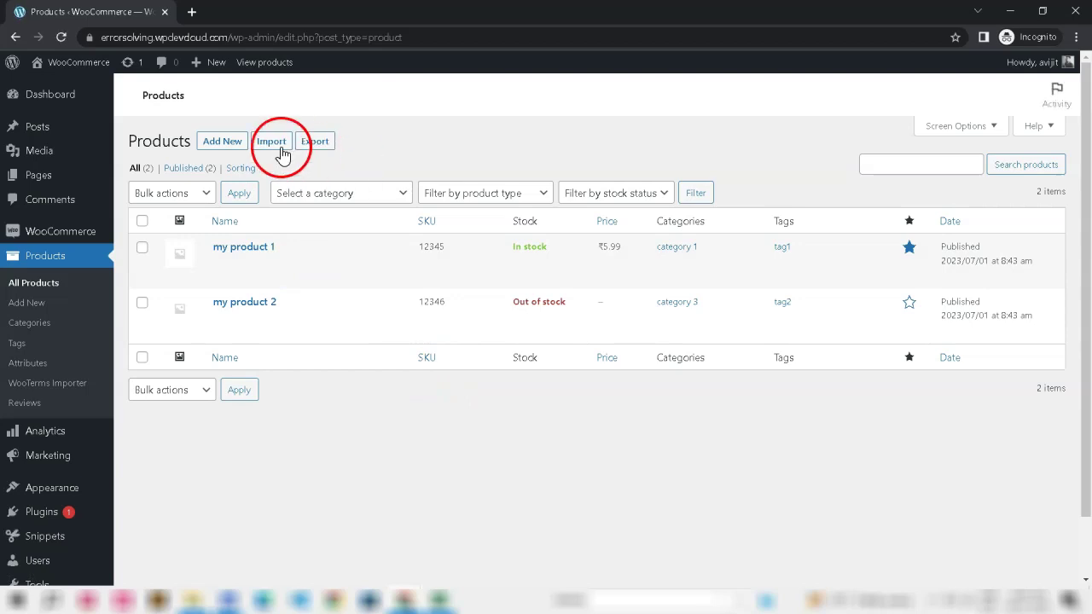
{"action": "left_click", "coordinate": [465, 154]}
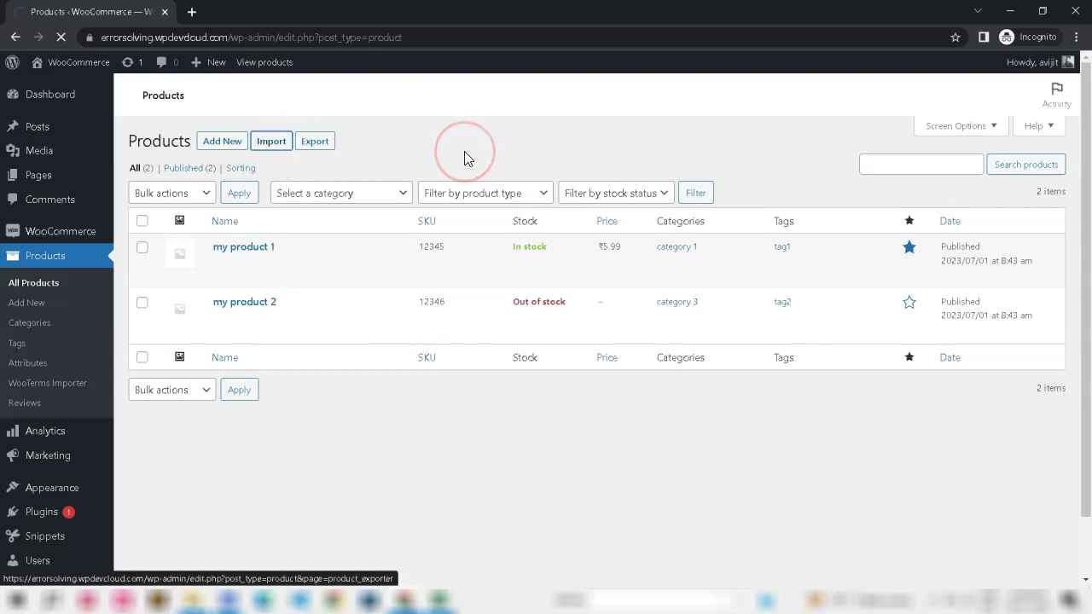
- Reveal the advanced import options and check the CSV Delimiter field
{"action": "left_click", "coordinate": [468, 162]}
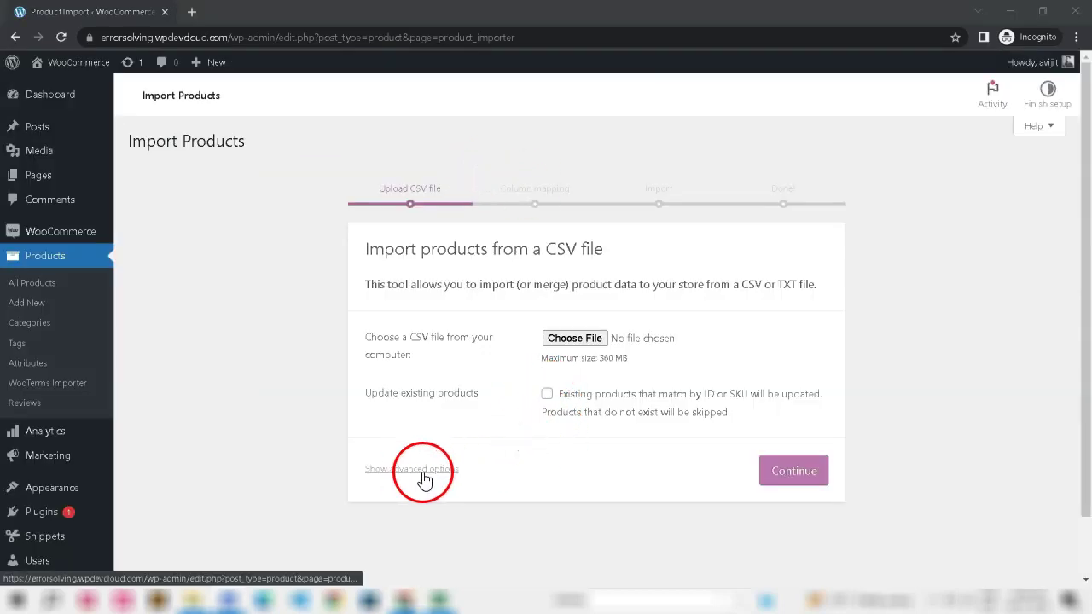
{"action": "left_click", "coordinate": [426, 472]}
{"action": "left_click", "coordinate": [519, 413]}
{"action": "scroll", "coordinate": [518, 414], "scroll_direction": "down", "scroll_amount": 3}
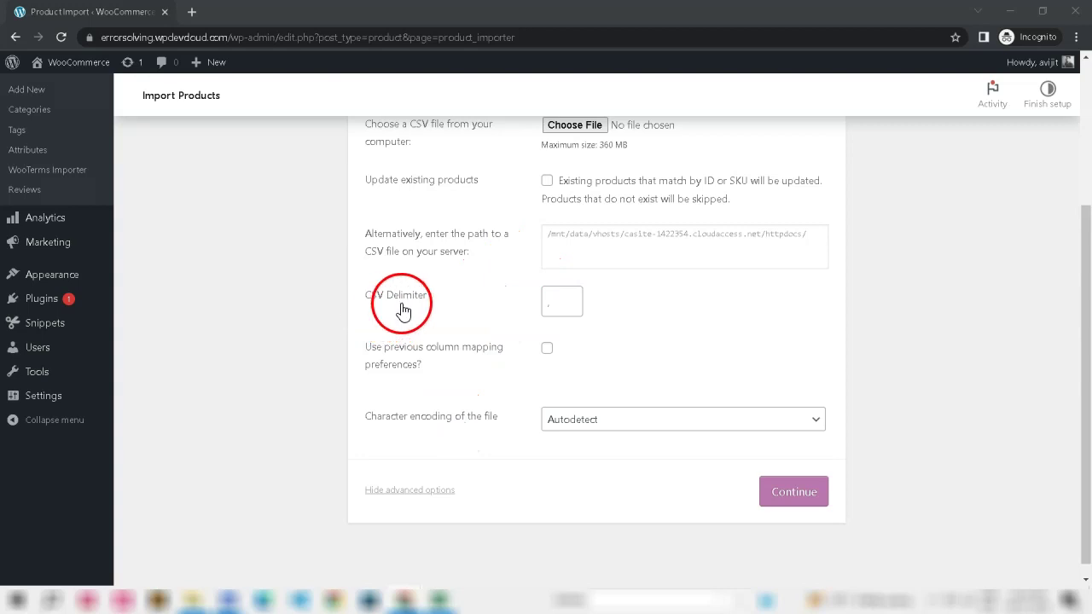
{"action": "left_click", "coordinate": [542, 302]}
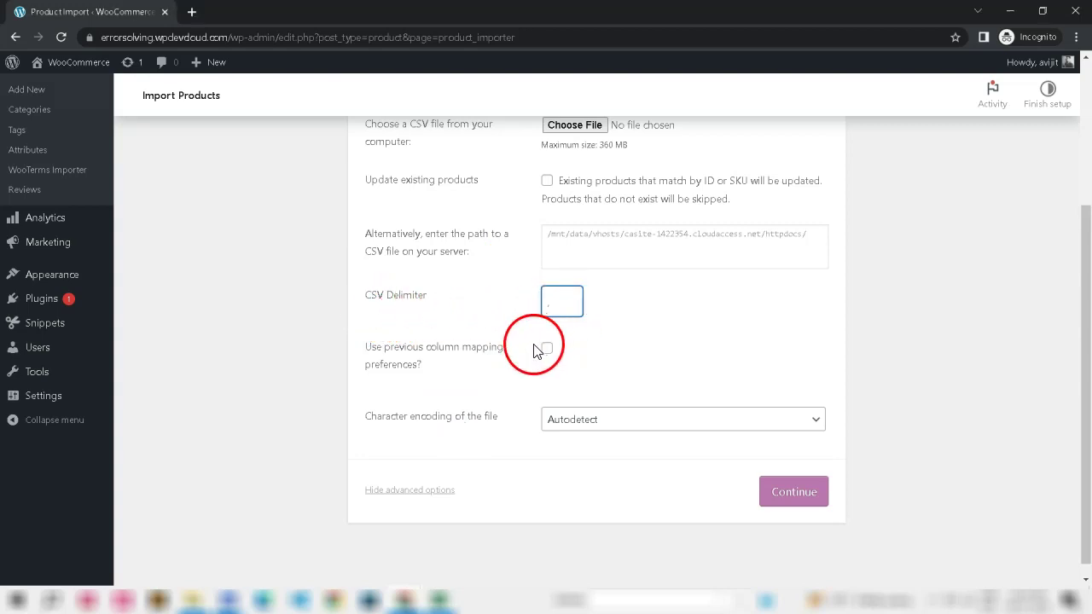
{"action": "left_click_drag", "start_coordinate": [447, 369], "coordinate": [367, 350]}
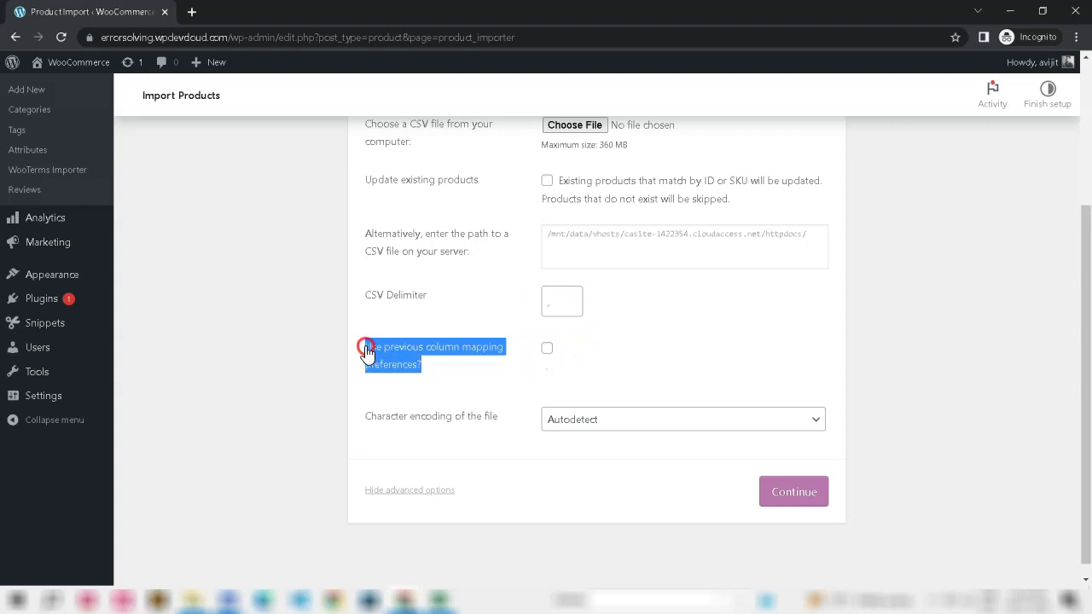
{"action": "left_click", "coordinate": [453, 437]}
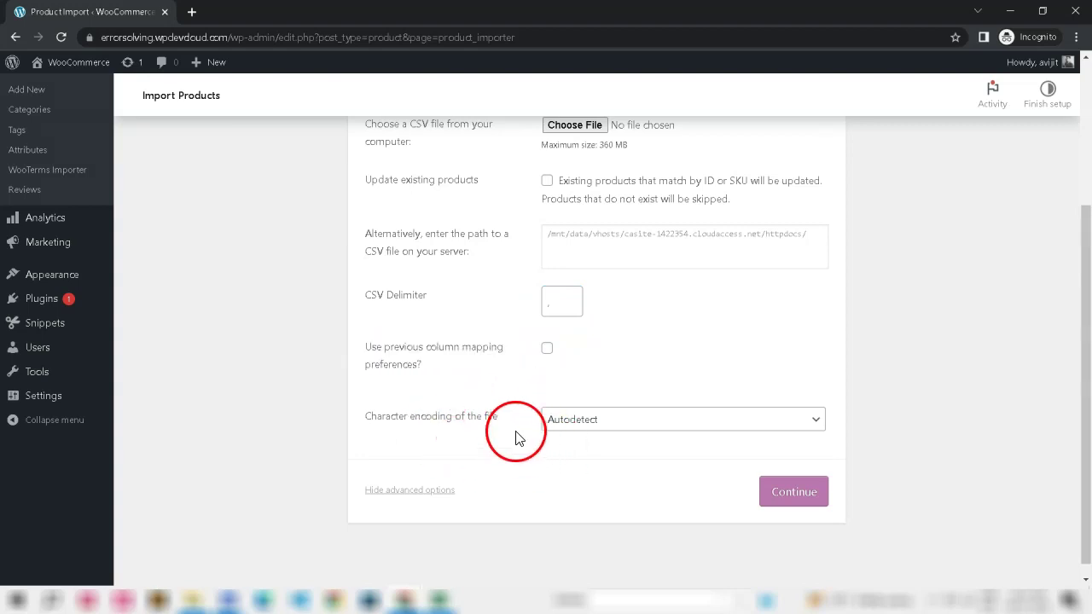
{"action": "scroll", "coordinate": [515, 438], "scroll_direction": "up", "scroll_amount": 3}
- Choose wc-importer-sample-products (1).csv from Desktop > New folder (7) as the upload file
{"action": "left_click", "coordinate": [567, 339]}
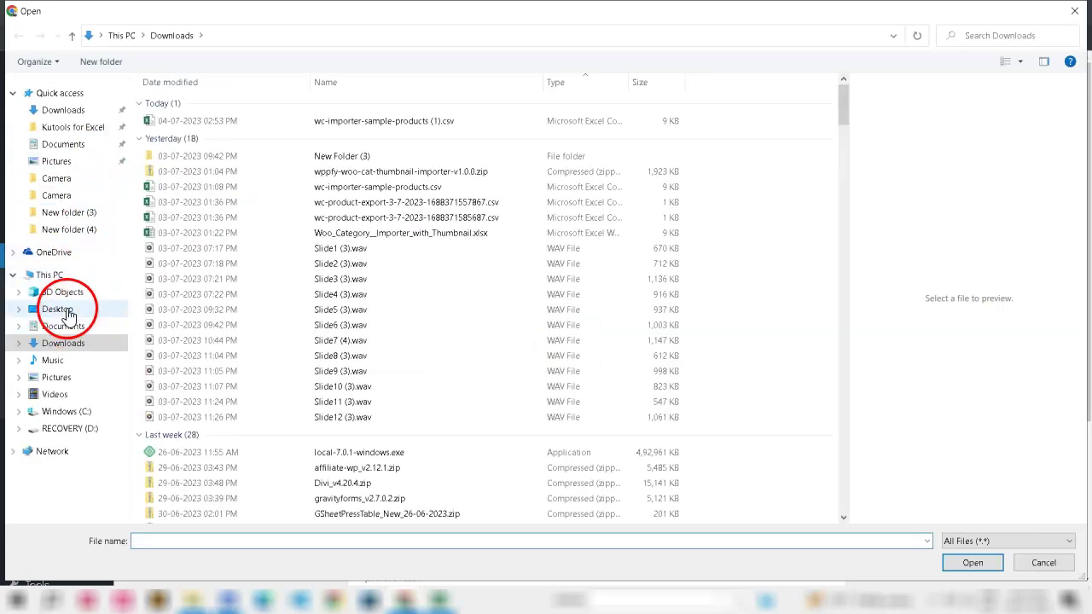
{"action": "left_click", "coordinate": [66, 311]}
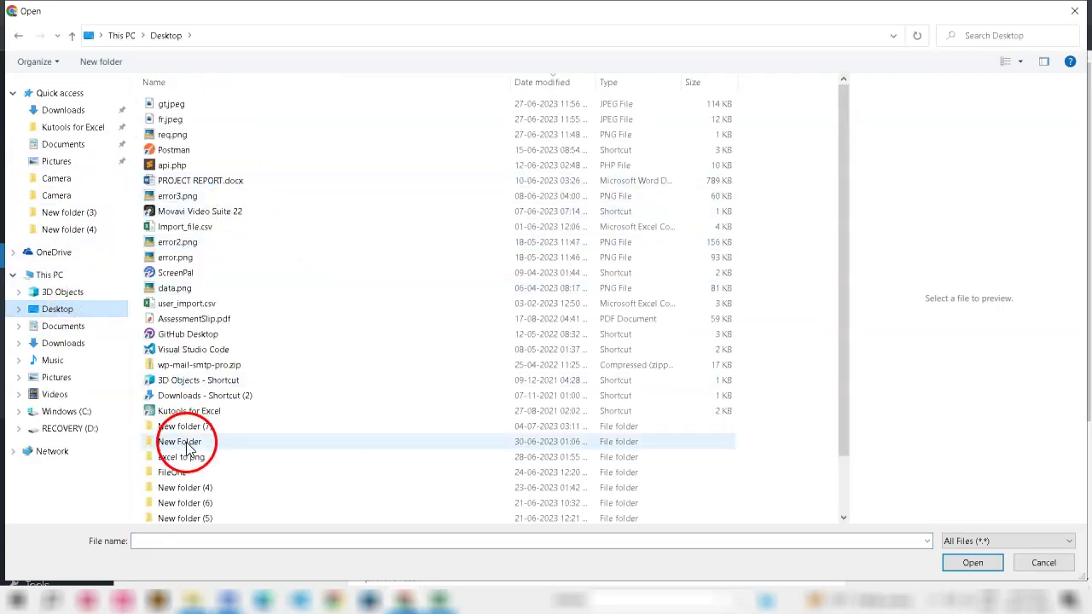
{"action": "double_click", "coordinate": [179, 426]}
{"action": "left_click", "coordinate": [177, 151]}
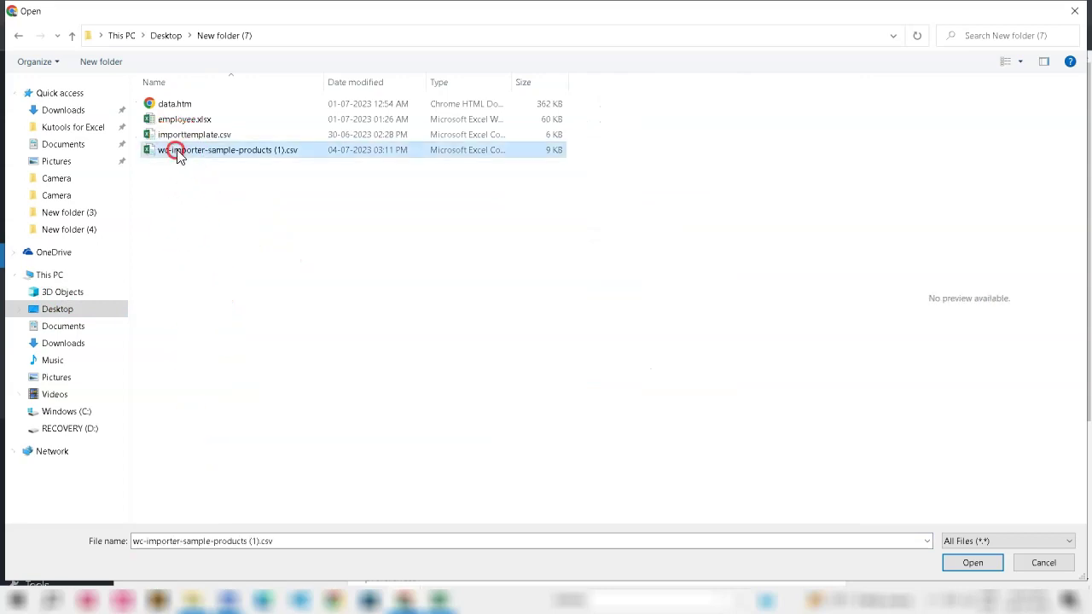
- Confirm the chosen CSV file and continue to the column mapping step
{"action": "left_click", "coordinate": [972, 563]}
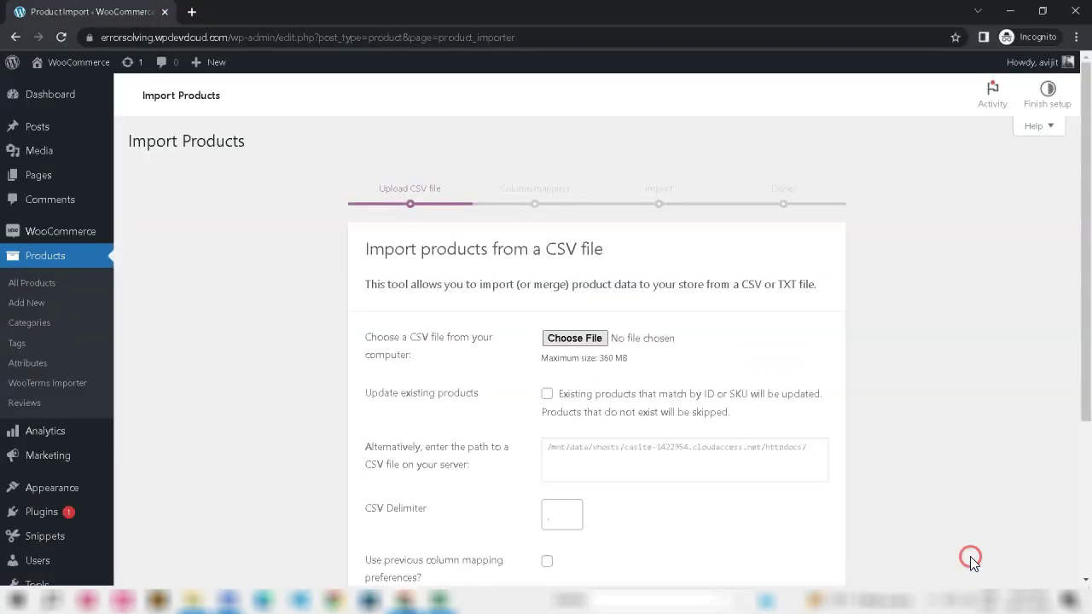
{"action": "scroll", "coordinate": [683, 384], "scroll_direction": "down", "scroll_amount": 3}
{"action": "left_click", "coordinate": [789, 474]}
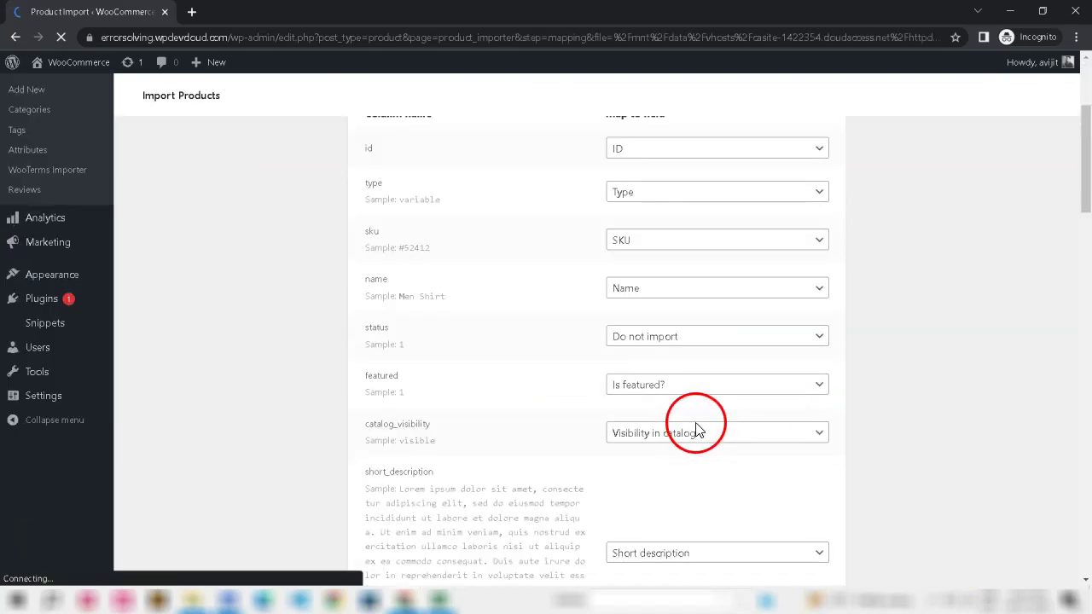
- Check that every CSV column maps to a product field, then run the importer
{"action": "scroll", "coordinate": [694, 426], "scroll_direction": "up", "scroll_amount": 4}
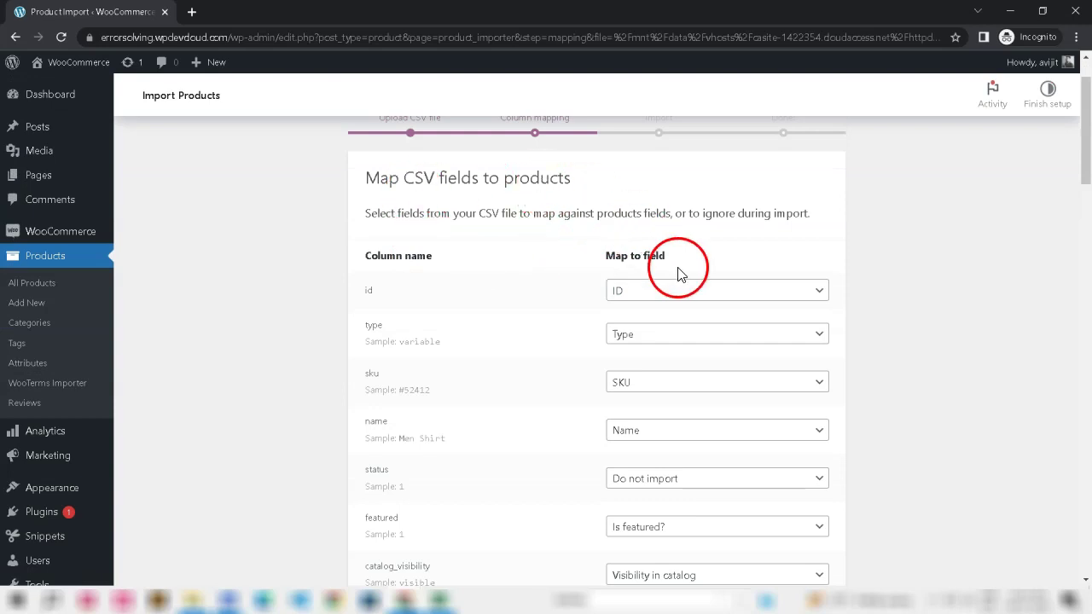
{"action": "scroll", "coordinate": [674, 273], "scroll_direction": "down", "scroll_amount": 6}
{"action": "scroll", "coordinate": [670, 290], "scroll_direction": "down", "scroll_amount": 15}
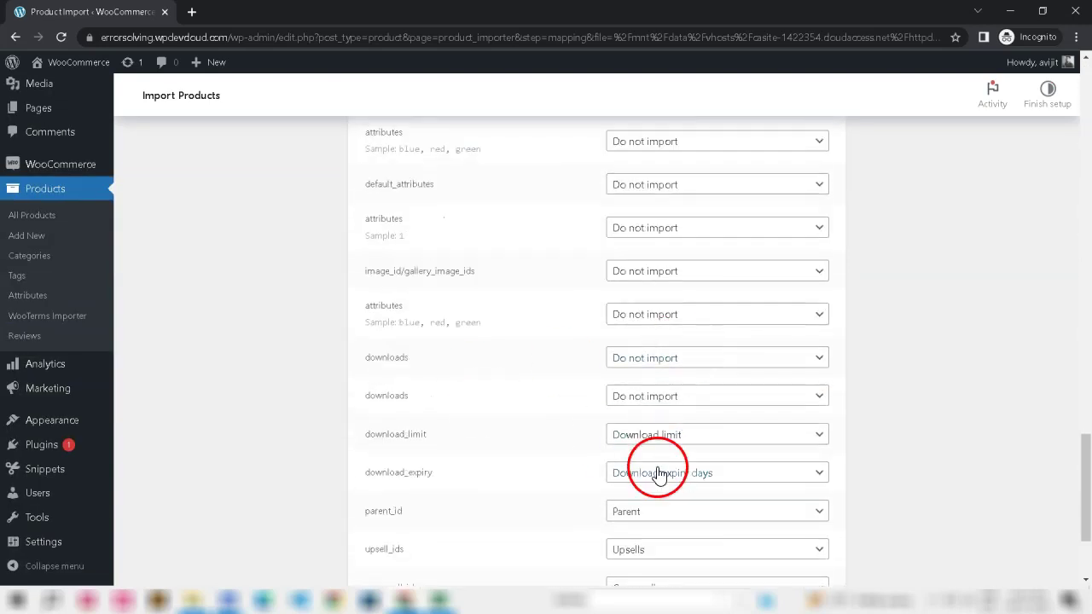
{"action": "scroll", "coordinate": [657, 469], "scroll_direction": "down", "scroll_amount": 2}
{"action": "scroll", "coordinate": [342, 401], "scroll_direction": "up", "scroll_amount": 15}
{"action": "scroll", "coordinate": [500, 431], "scroll_direction": "up", "scroll_amount": 12}
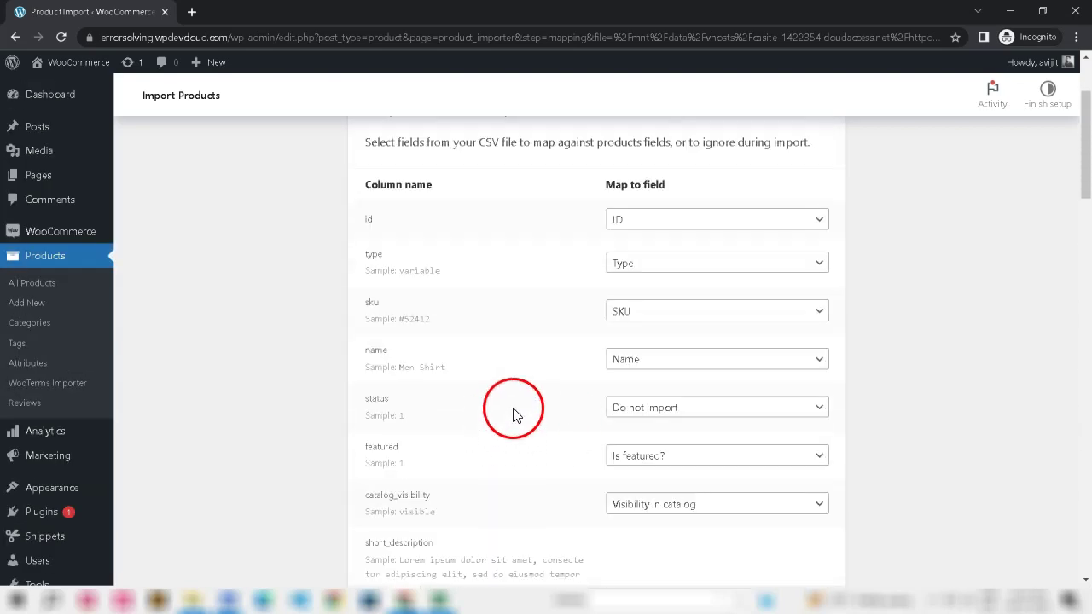
{"action": "scroll", "coordinate": [654, 470], "scroll_direction": "down", "scroll_amount": 3}
{"action": "scroll", "coordinate": [655, 469], "scroll_direction": "down", "scroll_amount": 3}
{"action": "scroll", "coordinate": [654, 465], "scroll_direction": "down", "scroll_amount": 1}
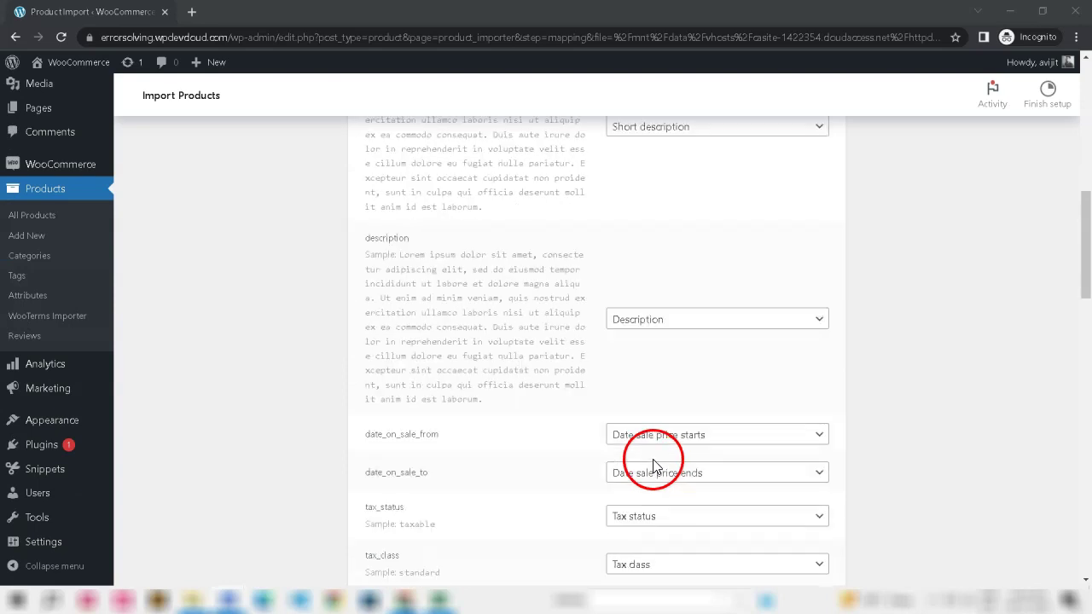
{"action": "scroll", "coordinate": [670, 480], "scroll_direction": "down", "scroll_amount": 6}
{"action": "scroll", "coordinate": [853, 478], "scroll_direction": "down", "scroll_amount": 10}
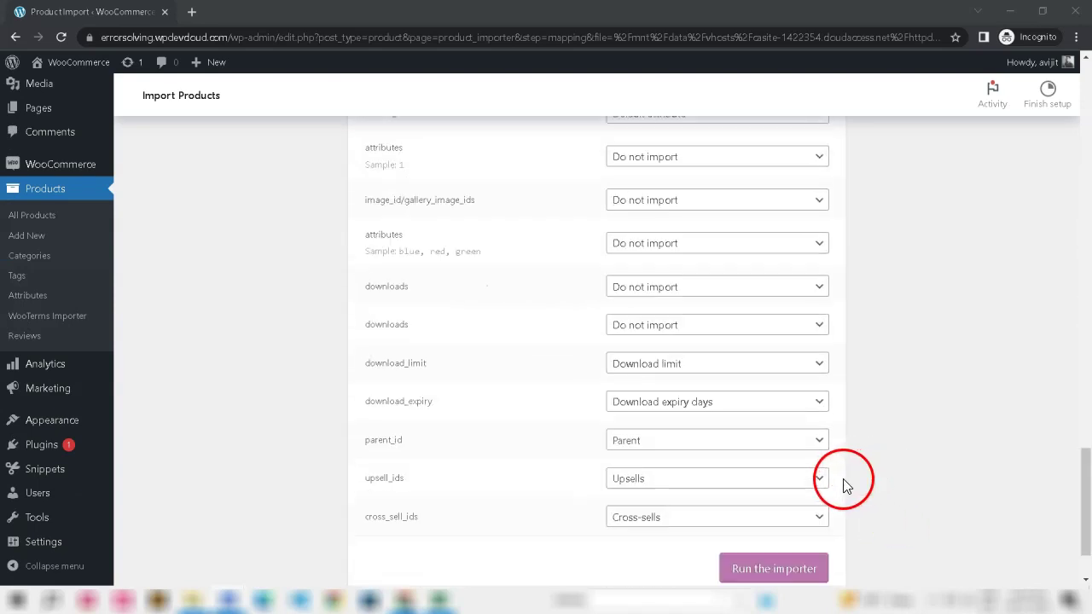
{"action": "left_click", "coordinate": [779, 486]}
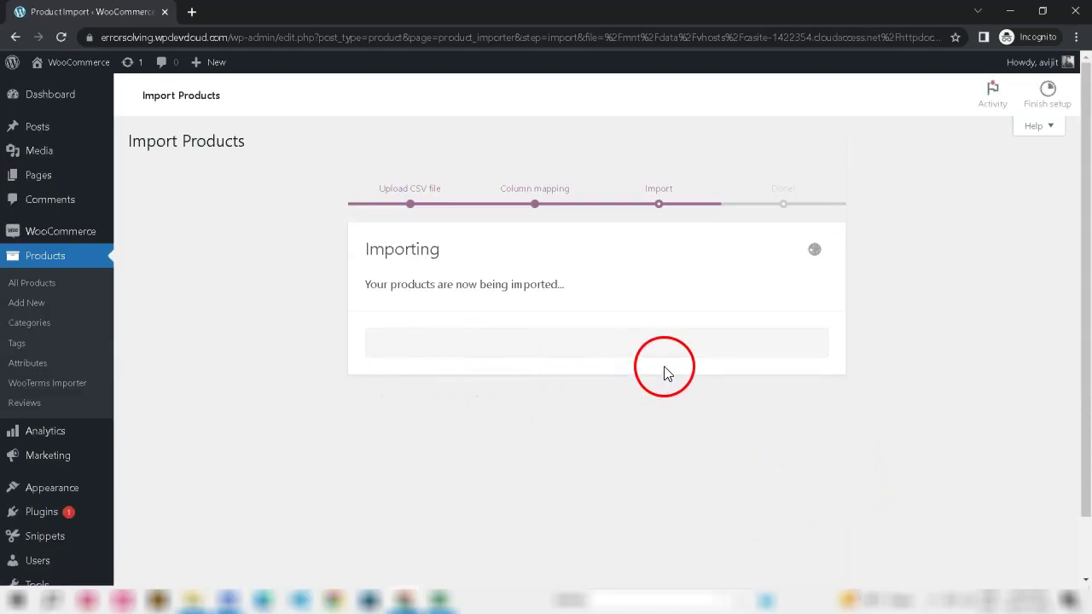
- Verify the Import complete message reports 6 products imported from wc-importer-sample-products-1-4.csv
{"action": "left_click_drag", "start_coordinate": [367, 357], "coordinate": [831, 375]}
{"action": "left_click", "coordinate": [693, 390]}
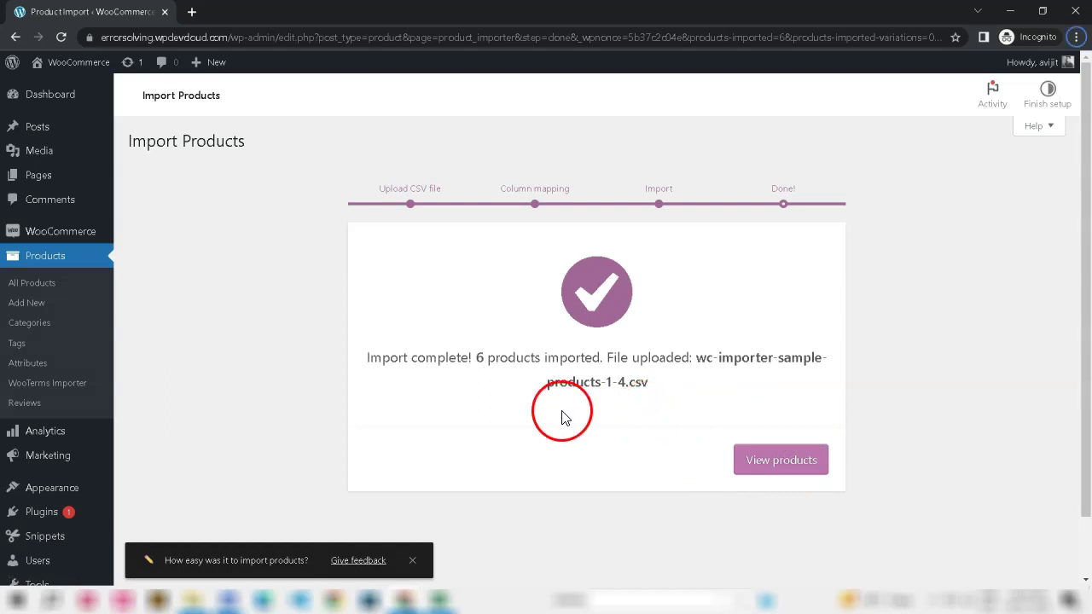
{"action": "left_click", "coordinate": [792, 463]}
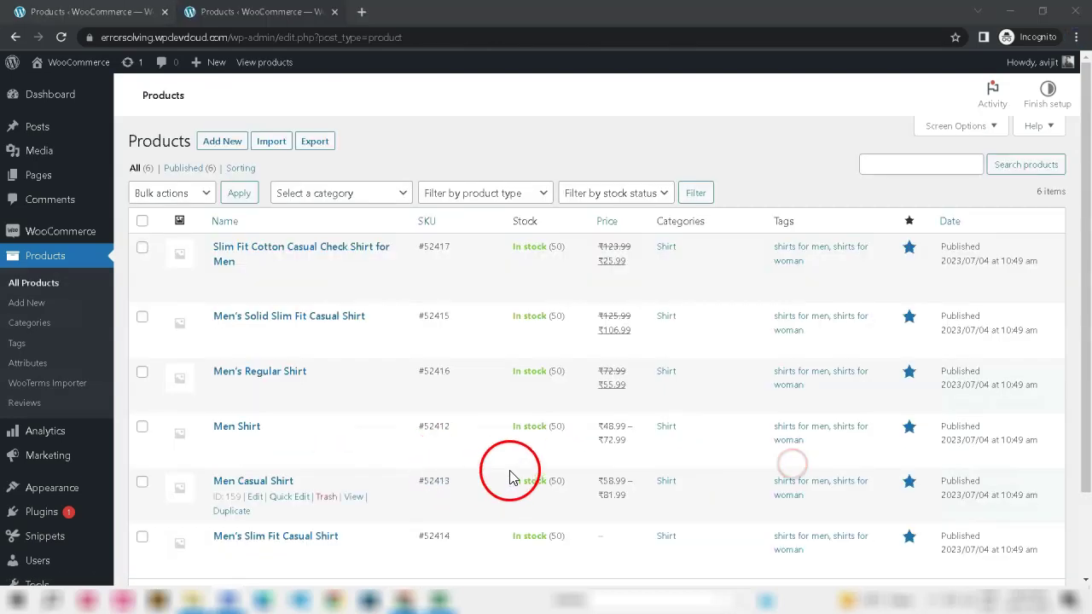